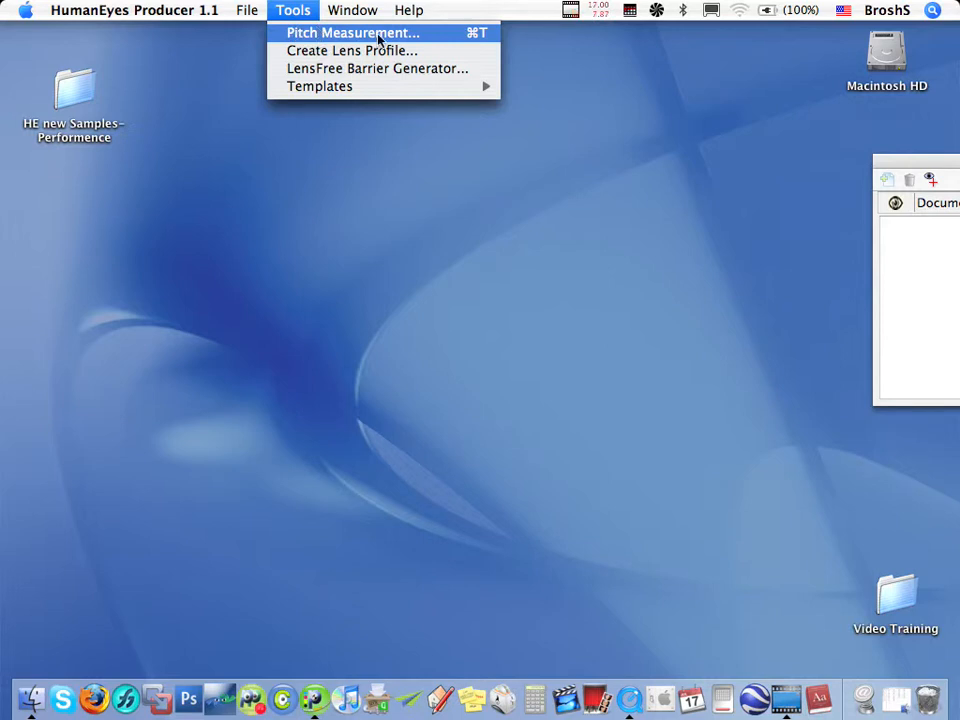
Open the Pitch Measurement tool
{"action": "left_click", "coordinate": [440, 35]}
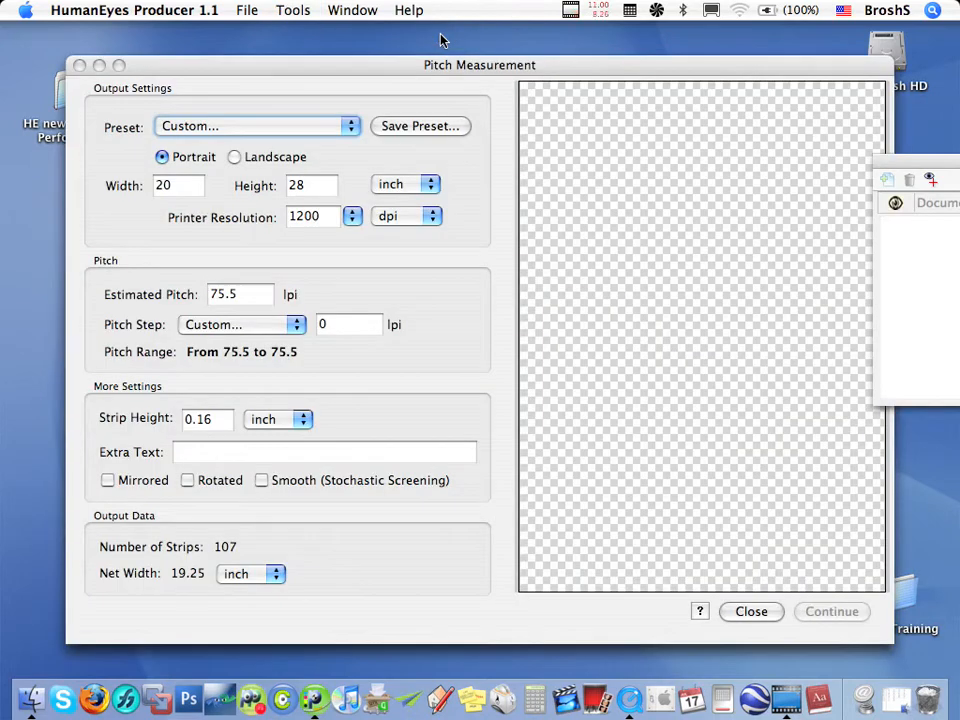
{"action": "left_click", "coordinate": [293, 11]}
{"action": "mouse_move", "coordinate": [352, 14]}
{"action": "mouse_move", "coordinate": [308, 13]}
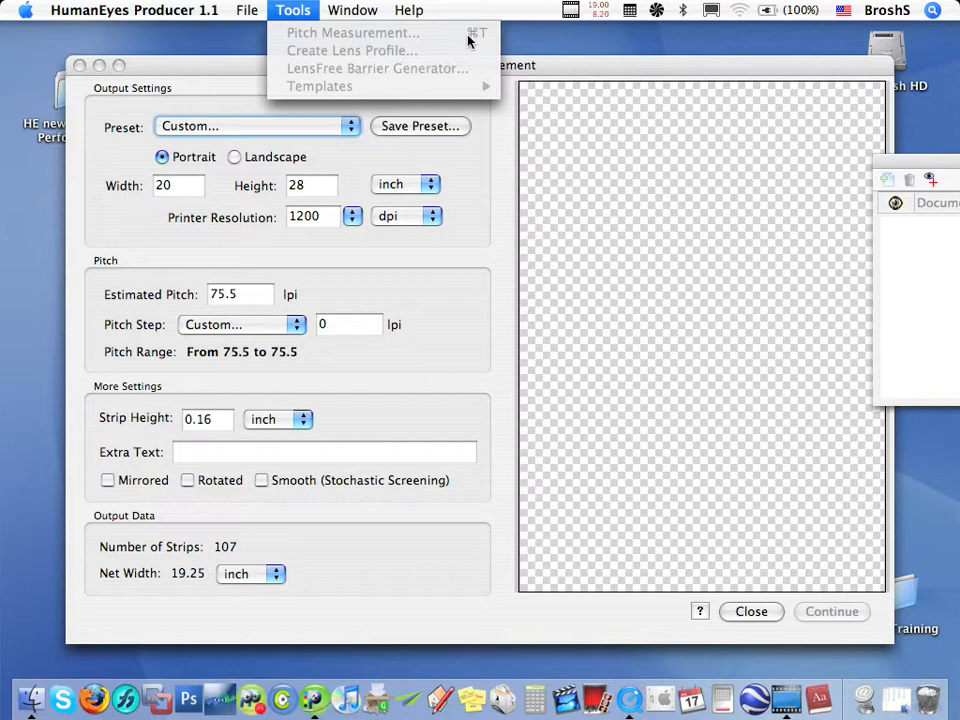
{"action": "left_click", "coordinate": [548, 82]}
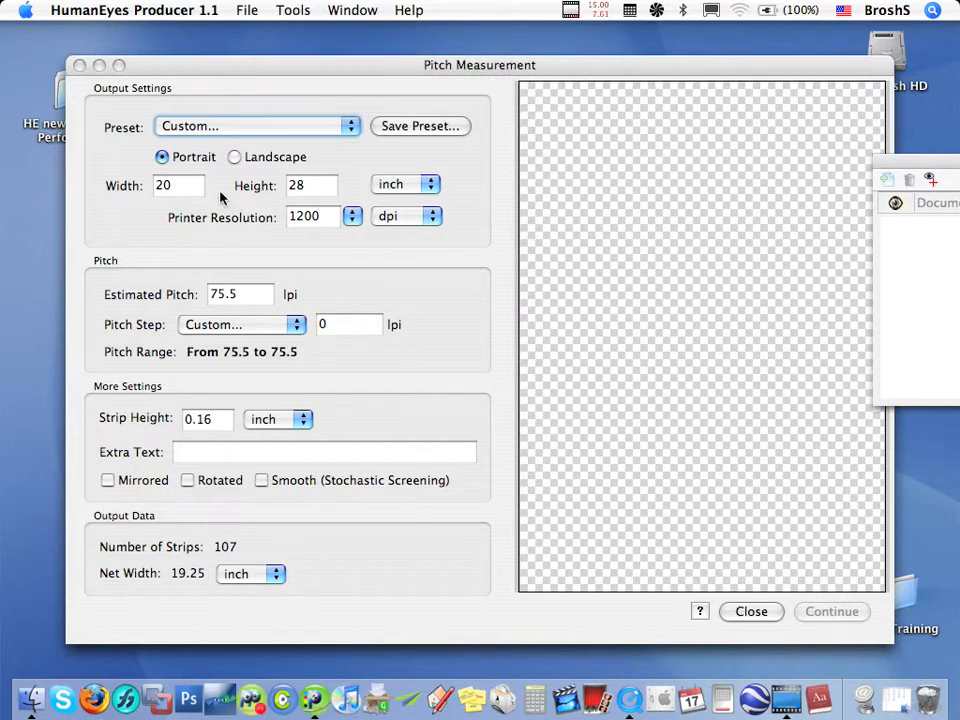
Set the pitch step to 0.1 lpi
{"action": "left_click", "coordinate": [340, 324]}
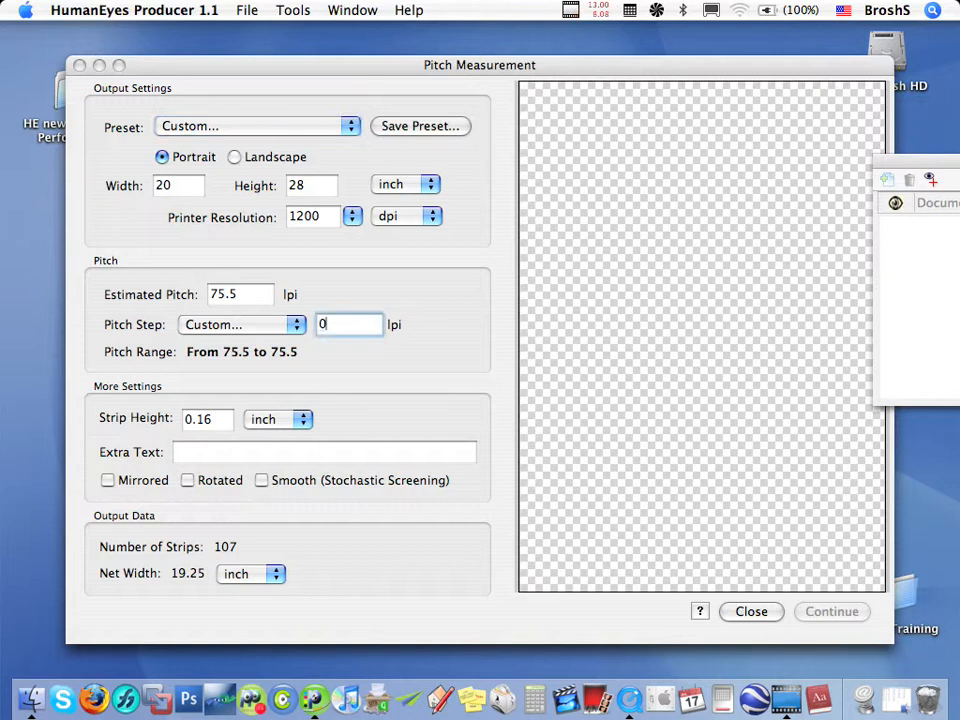
{"action": "type", "text": ".1"}
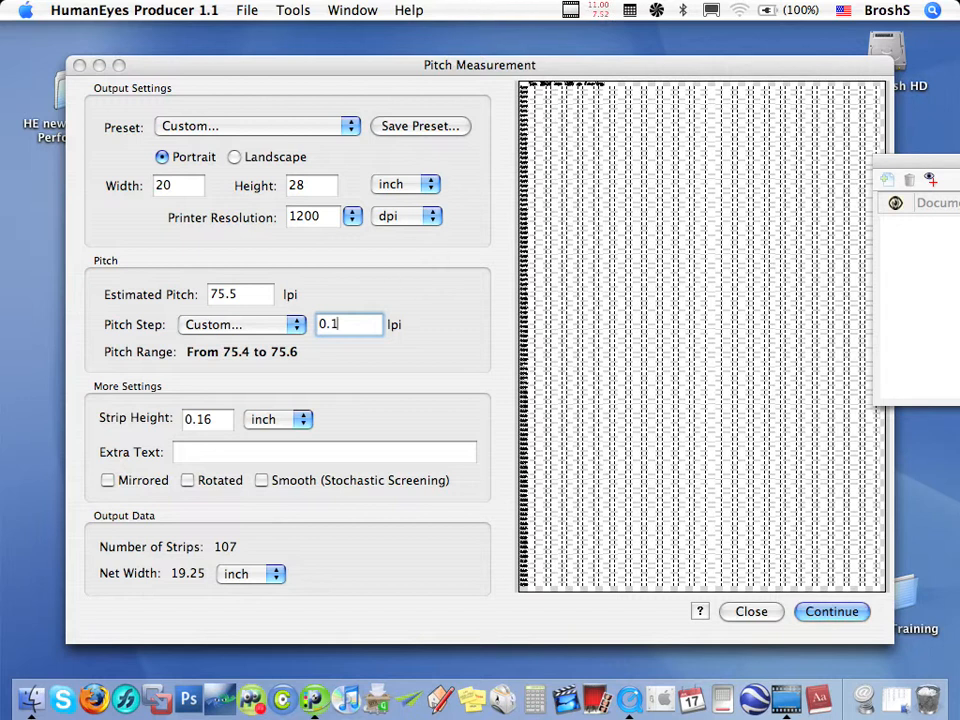
{"action": "left_click", "coordinate": [300, 135]}
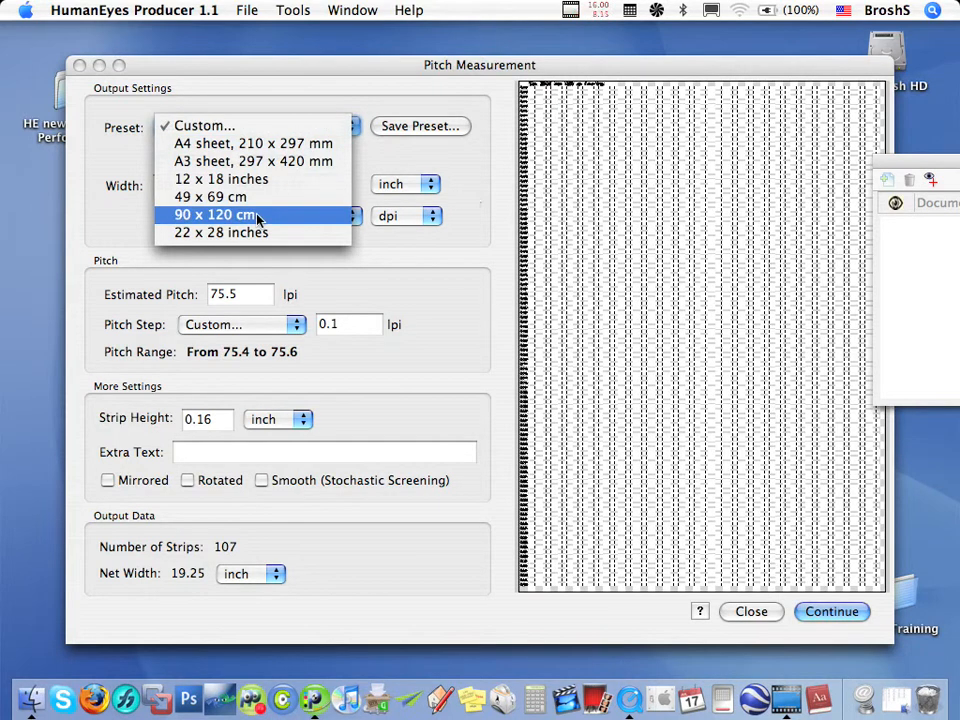
{"action": "left_click", "coordinate": [510, 227]}
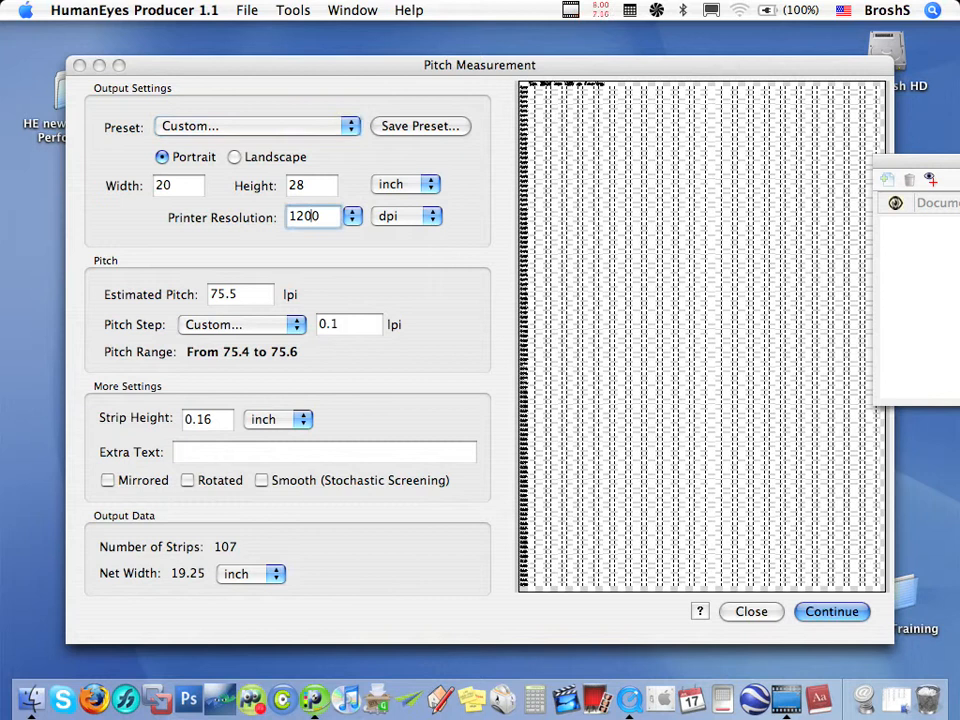
{"action": "left_click", "coordinate": [316, 216]}
{"action": "double_click", "coordinate": [316, 216]}
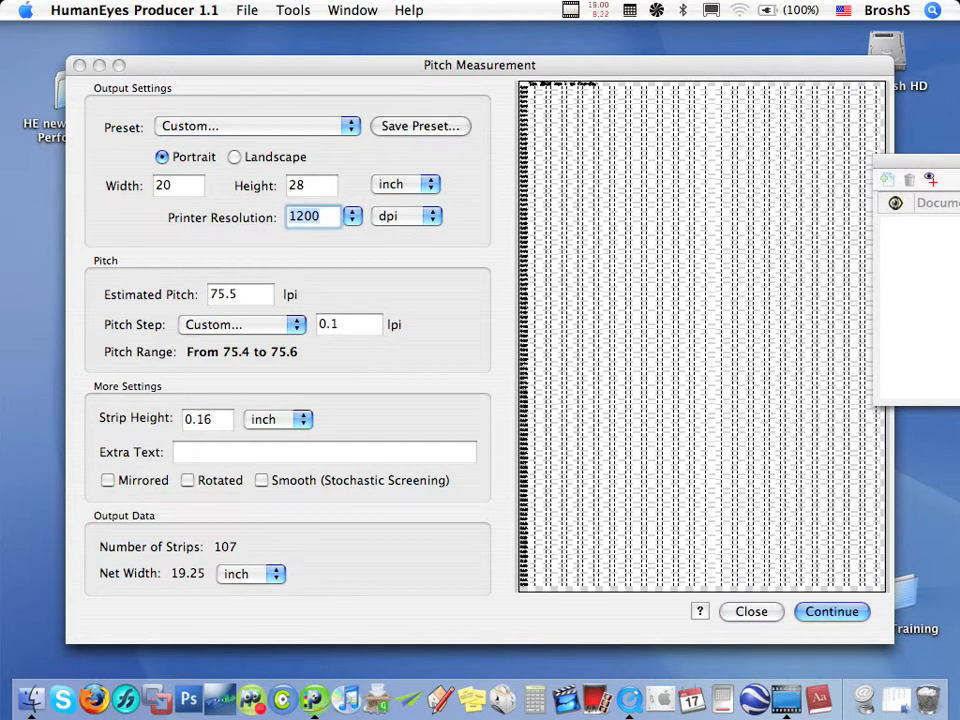
{"action": "type", "text": "12"}
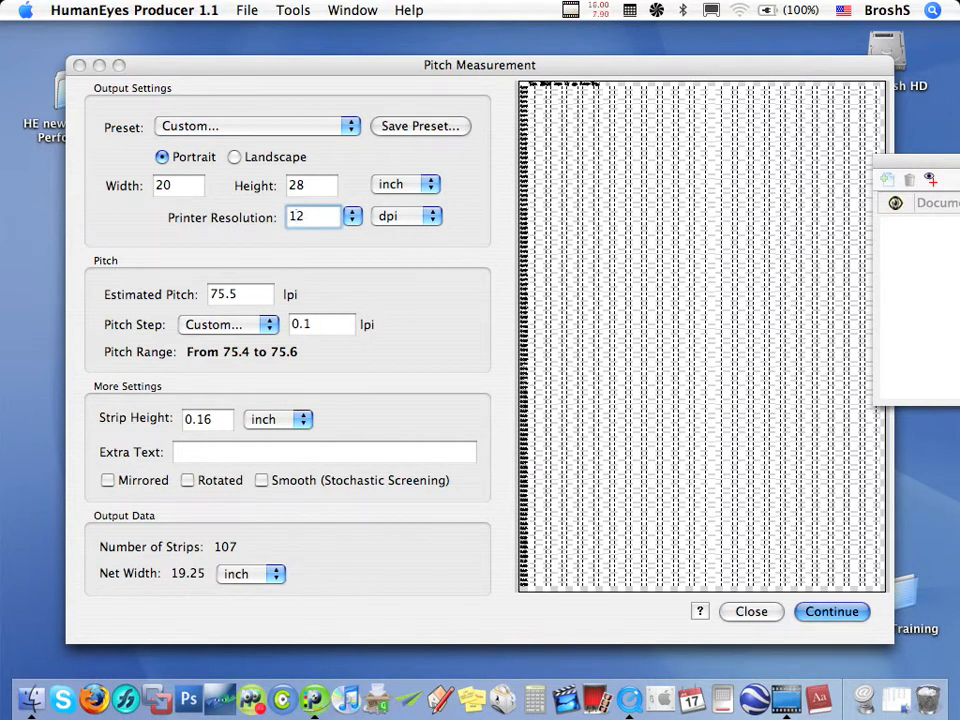
{"action": "type", "text": "70"}
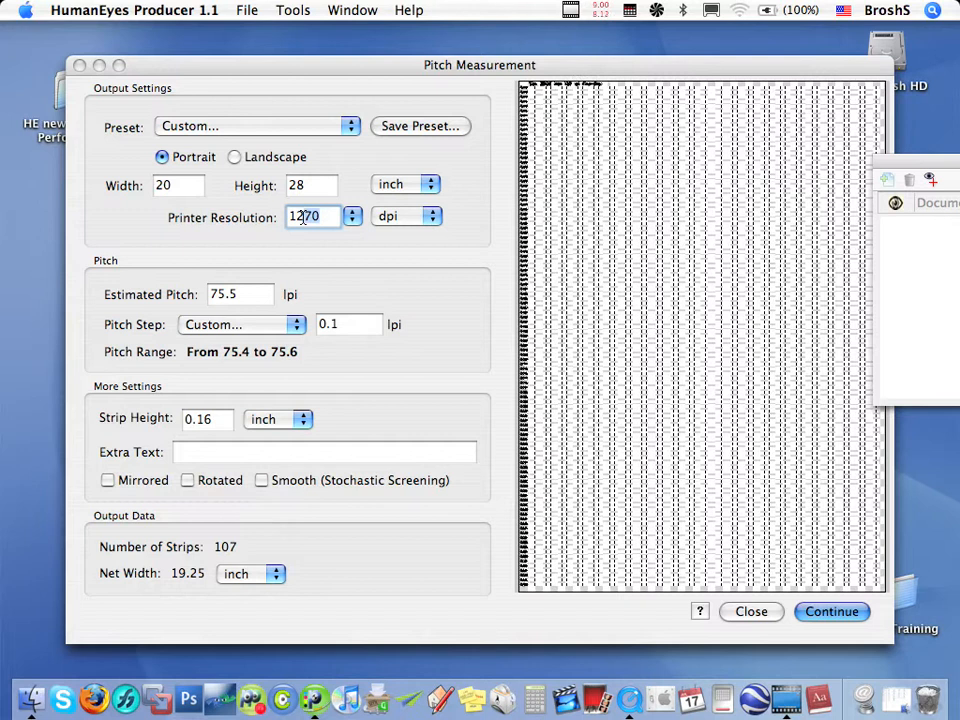
{"action": "left_click", "coordinate": [303, 217]}
{"action": "key", "text": "Delete"}
{"action": "type", "text": "0"}
Enable the Mirrored option for the pitch test chart
{"action": "left_click", "coordinate": [245, 293]}
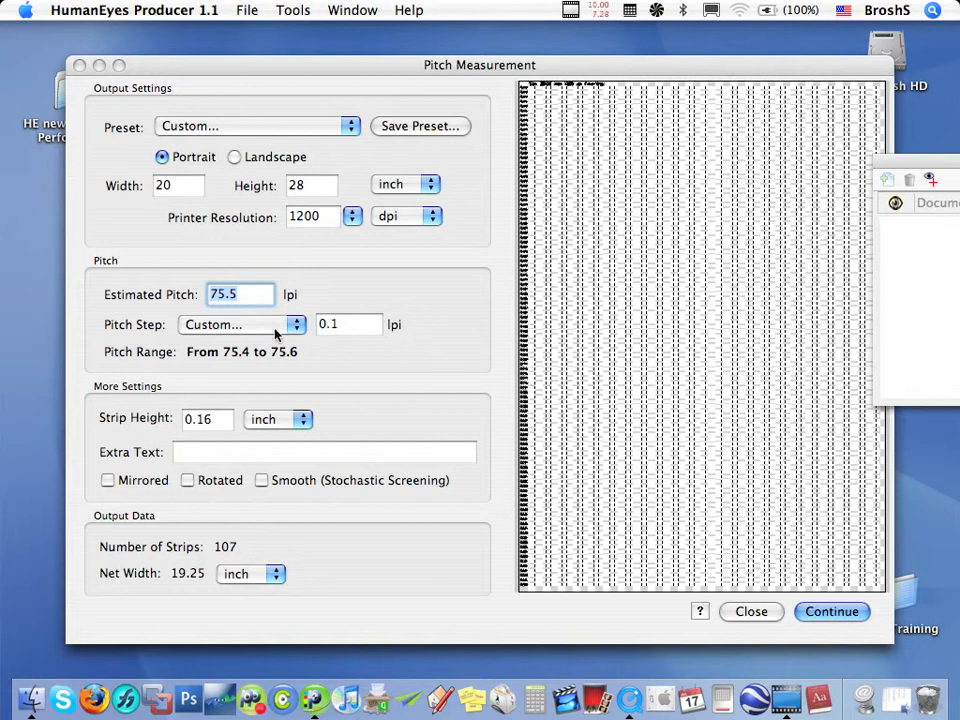
{"action": "left_click", "coordinate": [345, 324]}
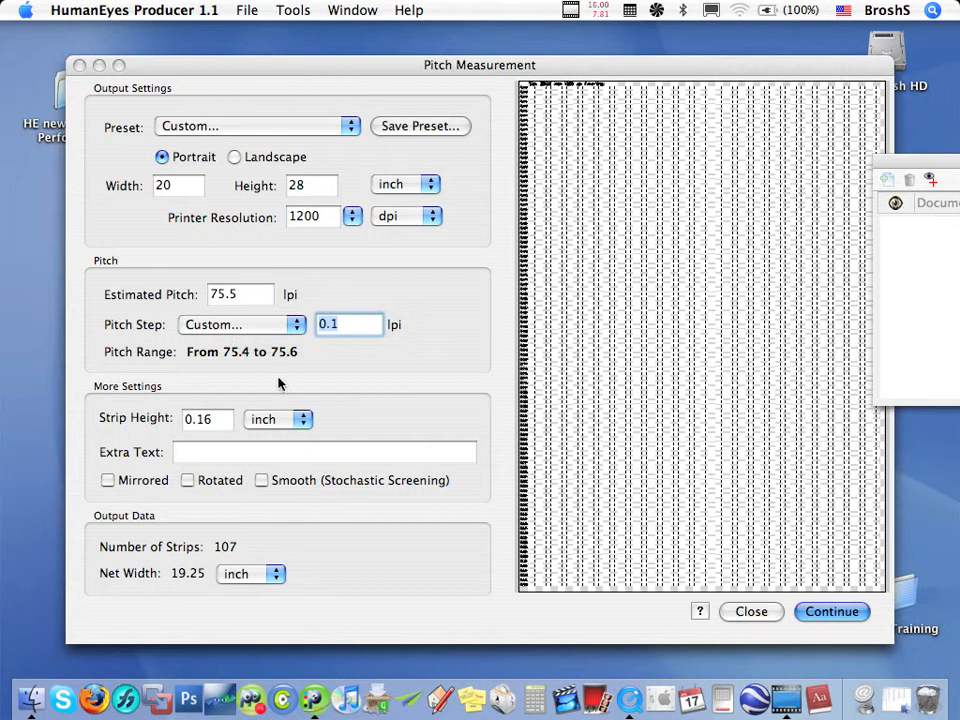
{"action": "left_click", "coordinate": [130, 482]}
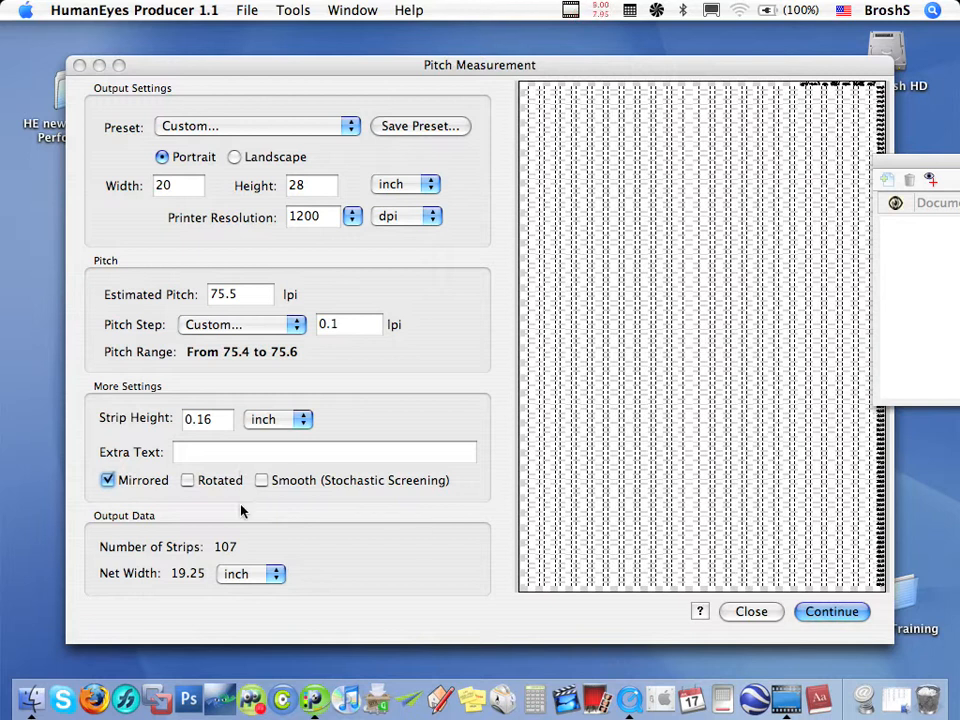
Generate the chart and save it to the Desktop as Pitch75.tif in TIFF format with LZW compression
{"action": "left_click", "coordinate": [815, 612]}
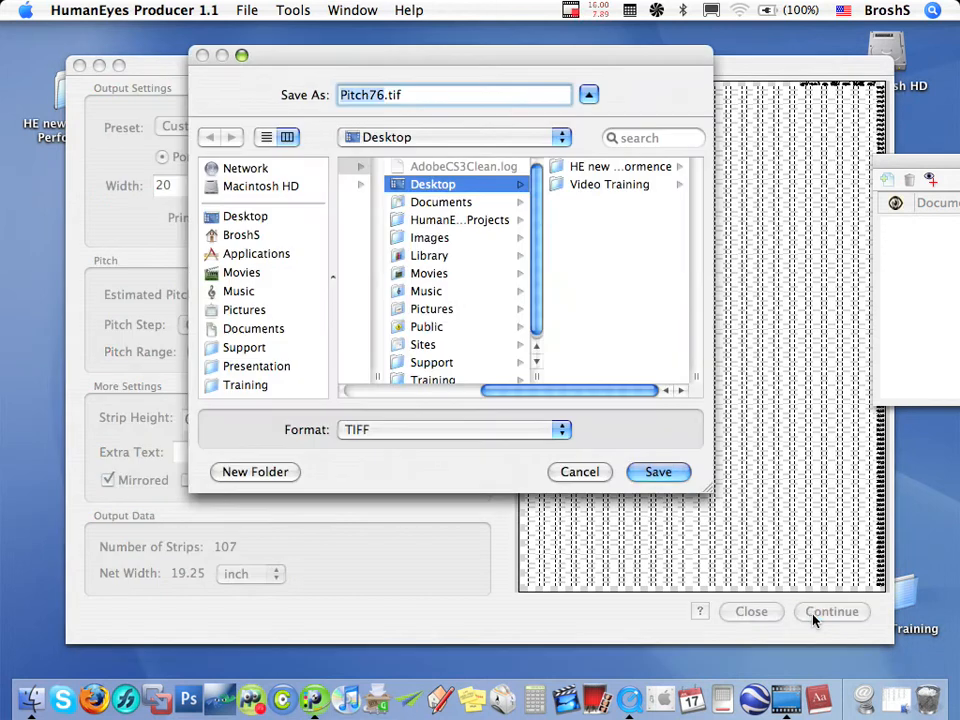
{"action": "left_click", "coordinate": [386, 99]}
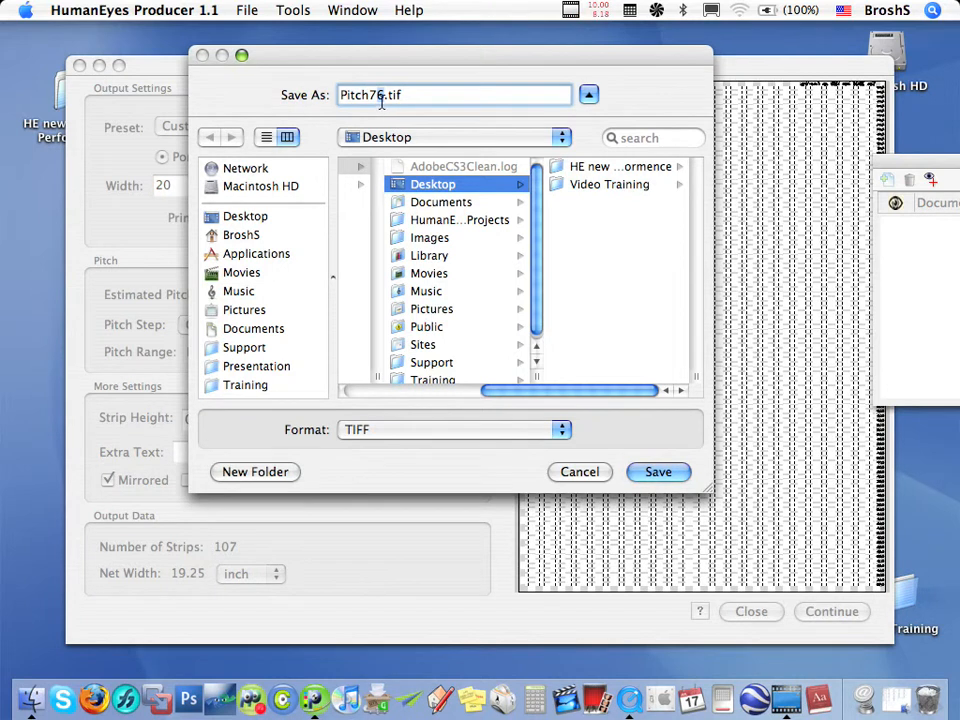
{"action": "key", "text": "BackSpace"}
{"action": "type", "text": "5"}
{"action": "left_click", "coordinate": [452, 430]}
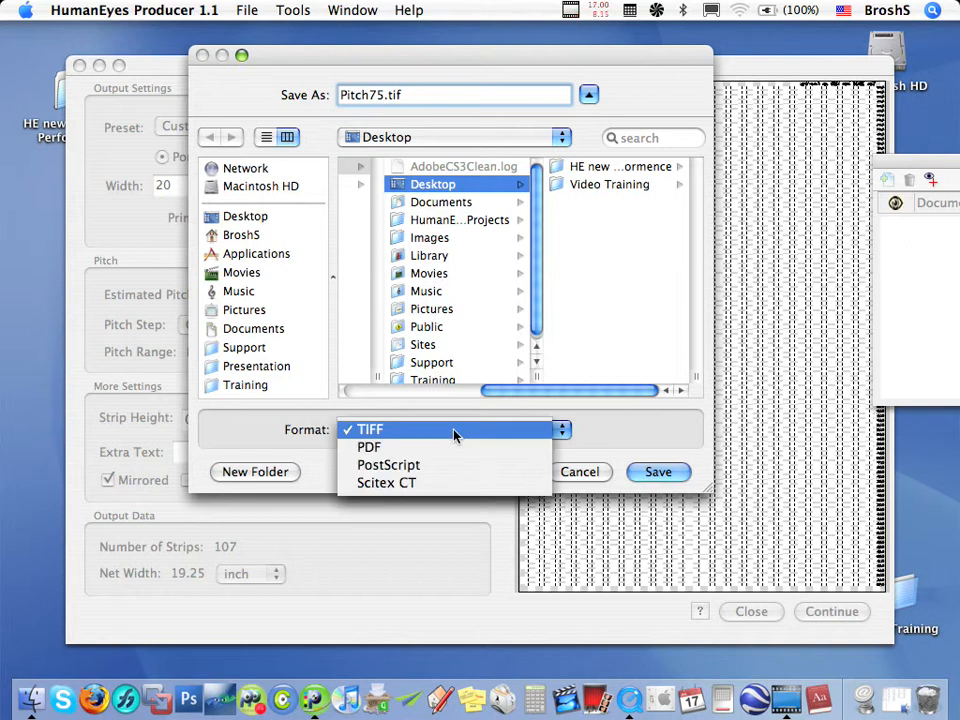
{"action": "left_click", "coordinate": [641, 479]}
{"action": "left_click", "coordinate": [657, 471]}
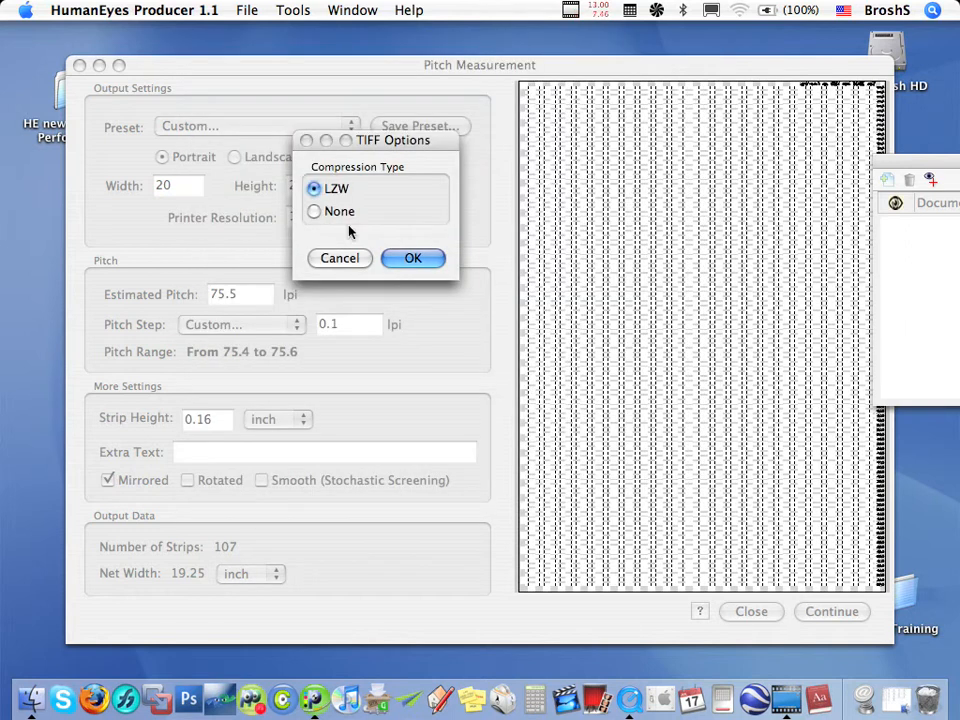
{"action": "left_click", "coordinate": [403, 265]}
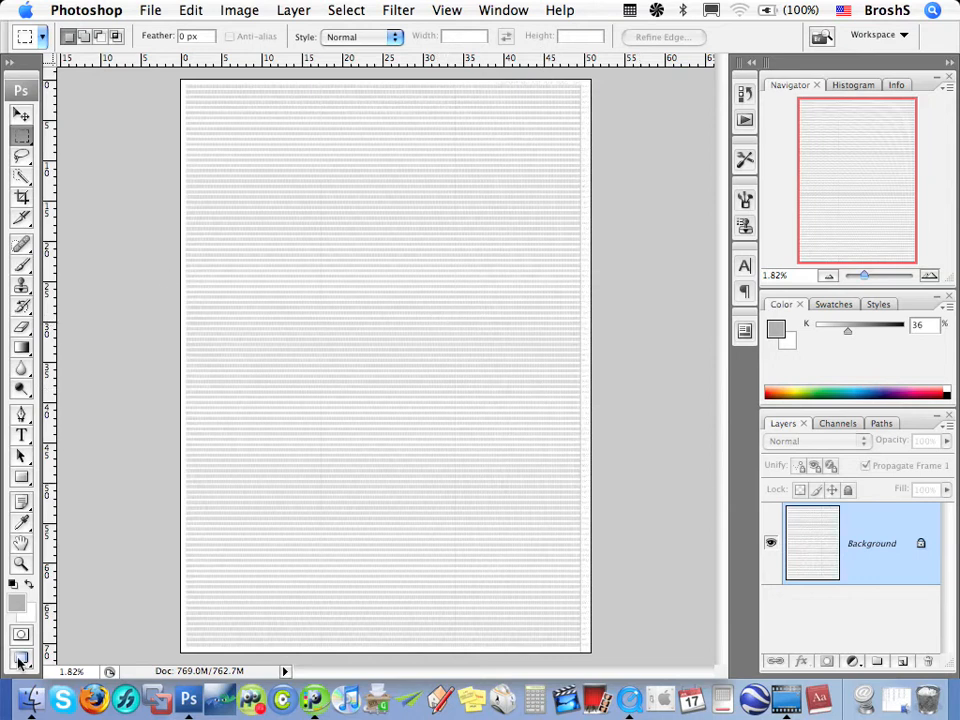
In Photoshop, zoom into the chart's upper corner to inspect the pitch labels, then fit it back to the screen
{"action": "left_click", "coordinate": [22, 566]}
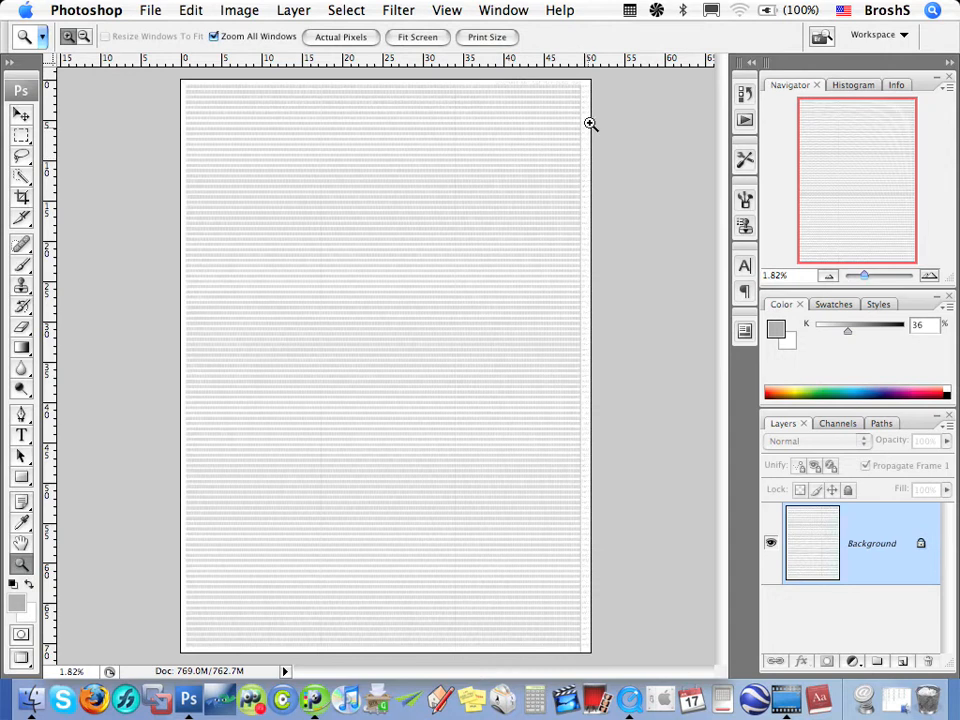
{"action": "left_click_drag", "start_coordinate": [598, 111], "coordinate": [565, 81]}
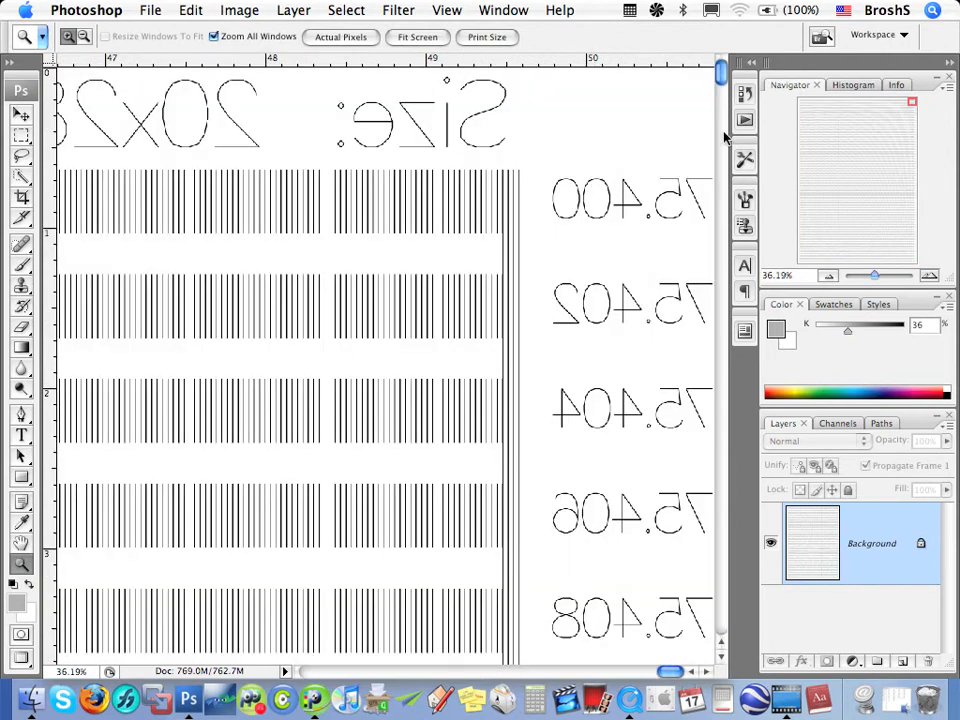
{"action": "left_click_drag", "start_coordinate": [722, 70], "coordinate": [752, 66]}
{"action": "key", "text": "super+0"}
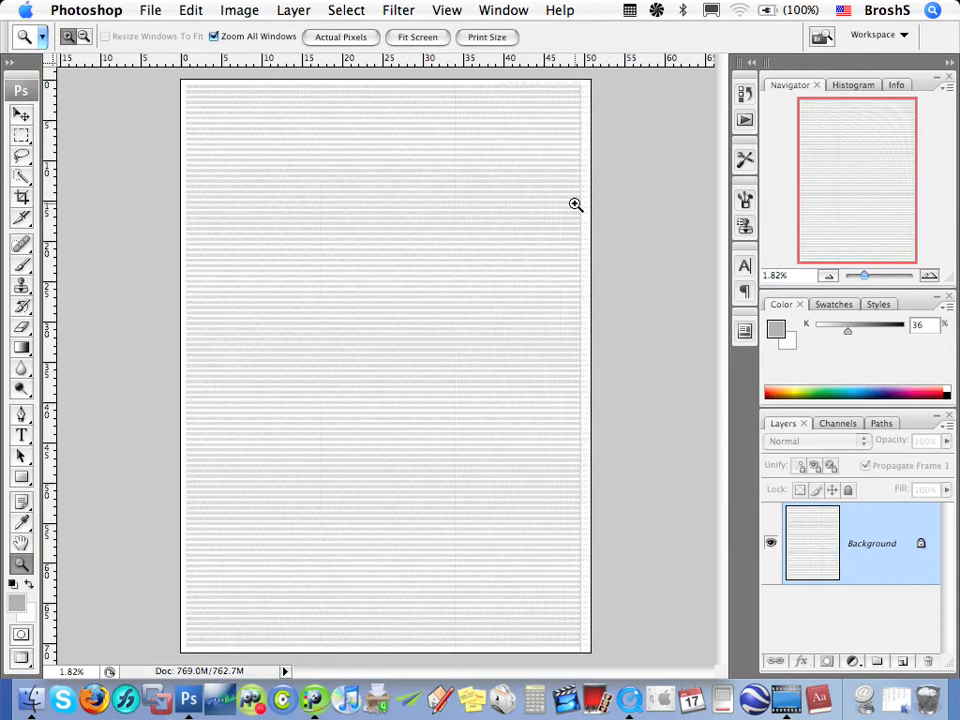
Switch back to HumanEyes Producer and reposition the Pitch Measurement window
{"action": "left_click", "coordinate": [316, 690]}
{"action": "left_click_drag", "start_coordinate": [594, 64], "coordinate": [530, 44]}
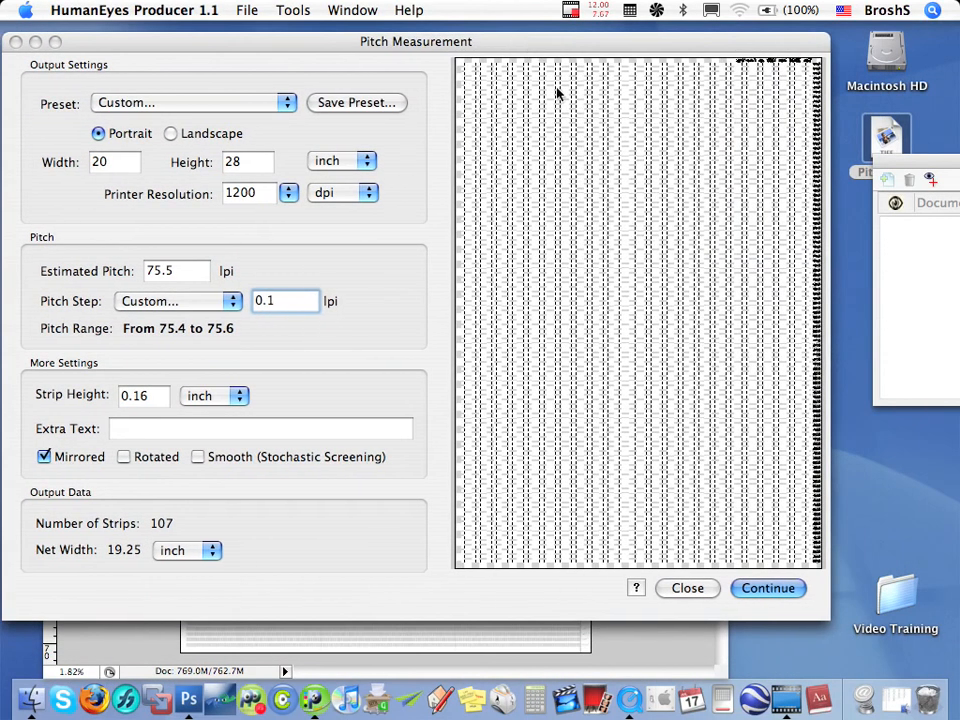